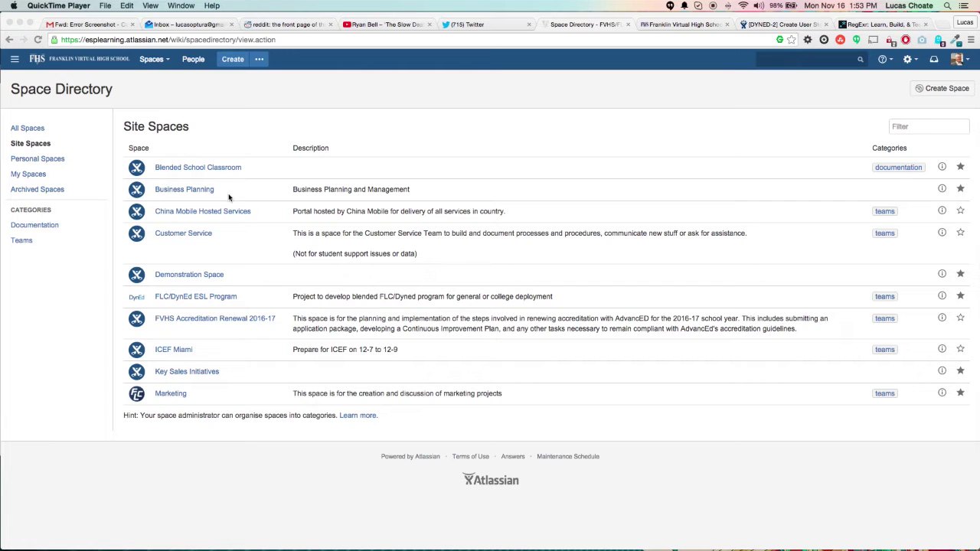
Step: Open the ICEF Miami space page showing its embedded issues IM-1 to IM-3
click(195, 350)
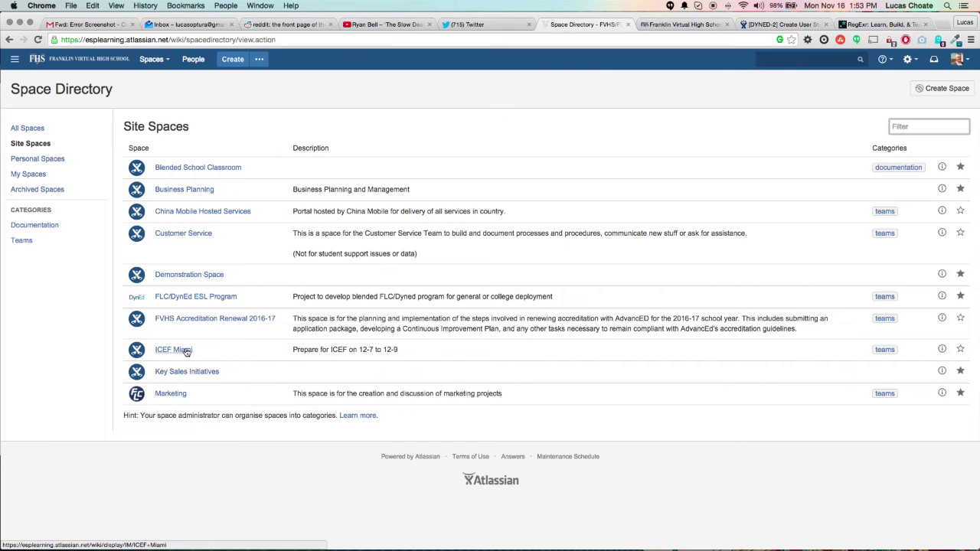
click(188, 350)
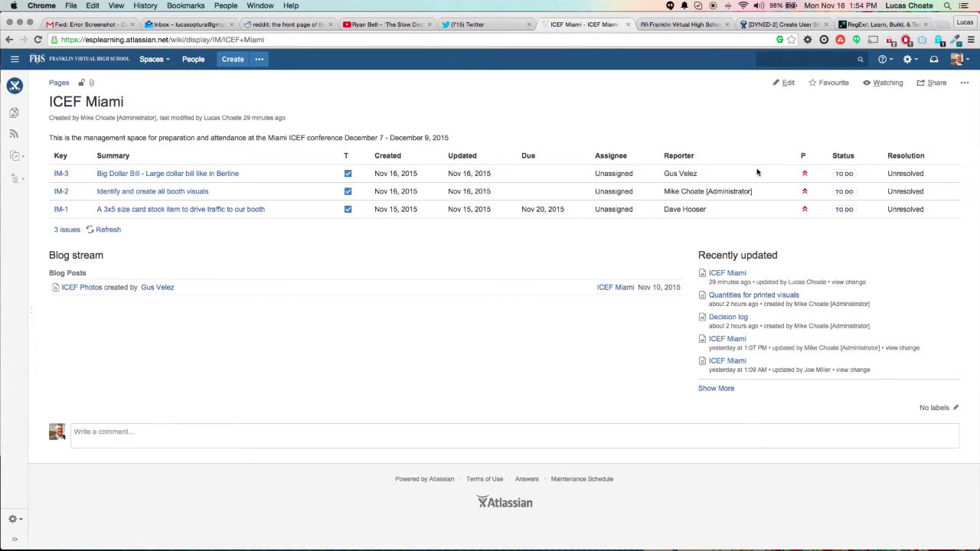
right_click(782, 28)
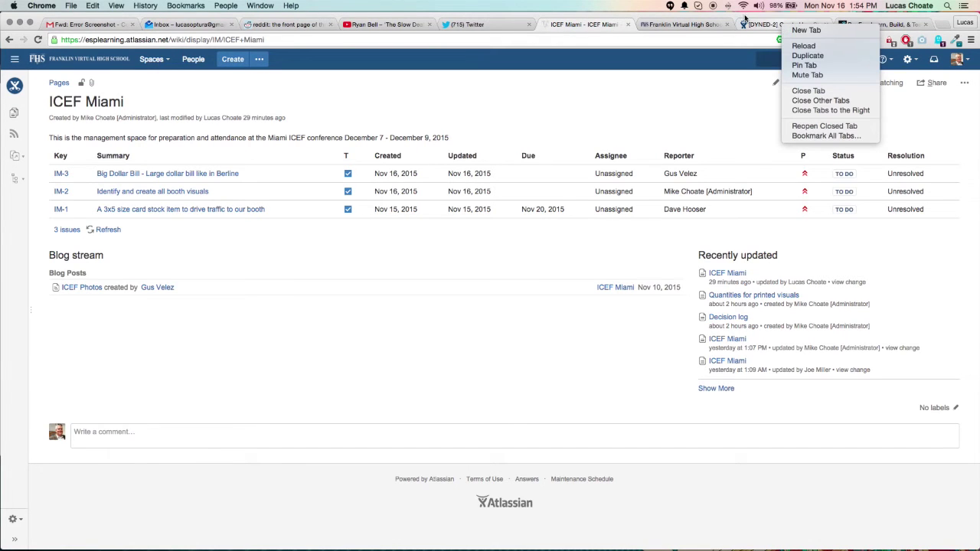
Step: Switch to JIRA's DYNED-2 'Create User Stories' issue and check the saved filters list
click(747, 24)
click(747, 25)
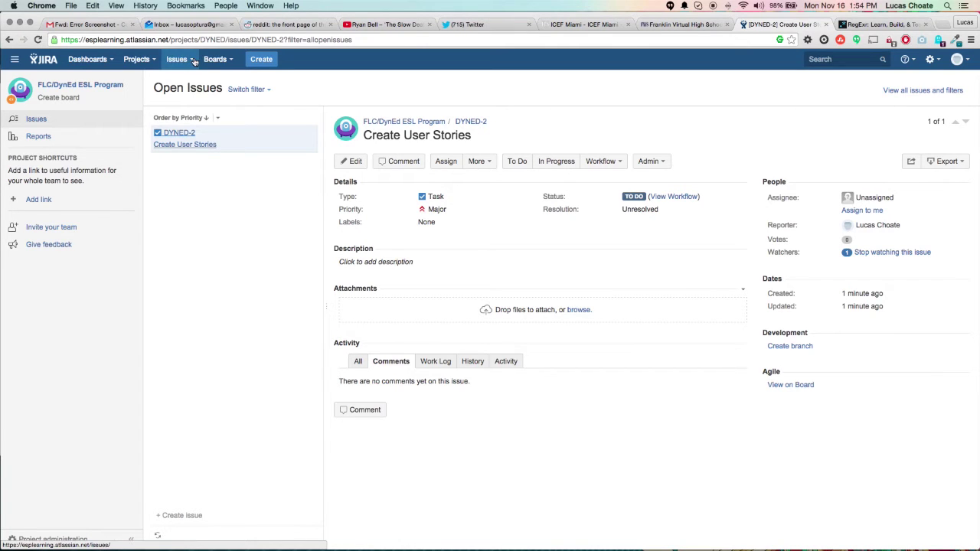
click(261, 90)
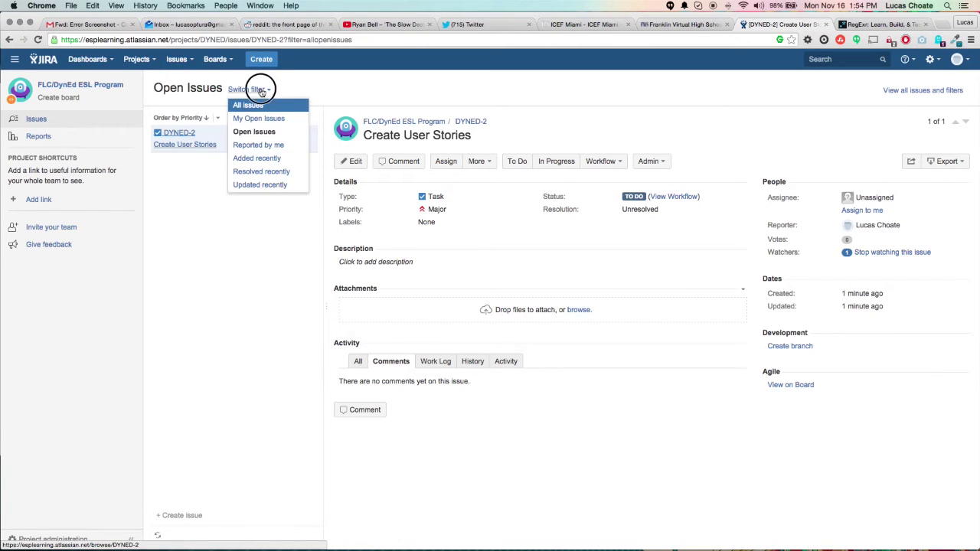
click(428, 91)
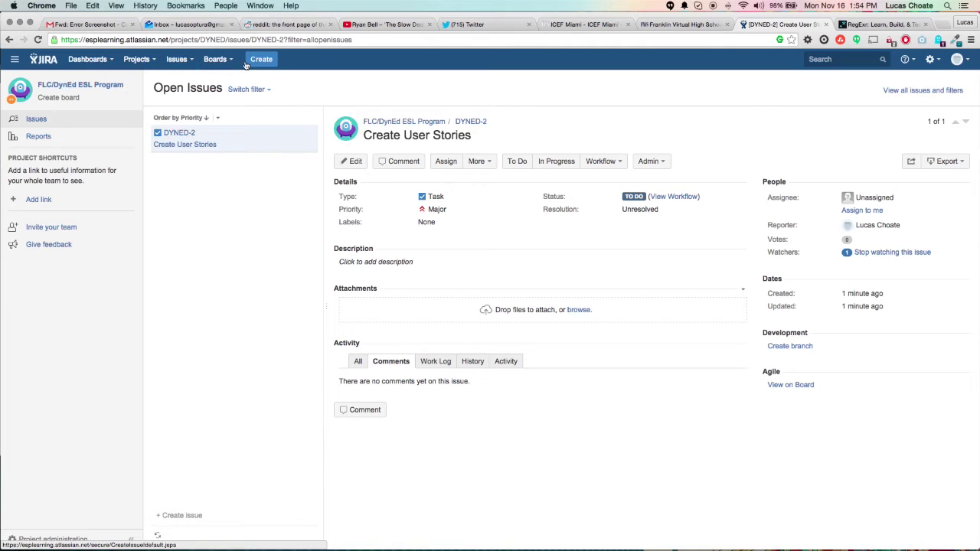
click(193, 62)
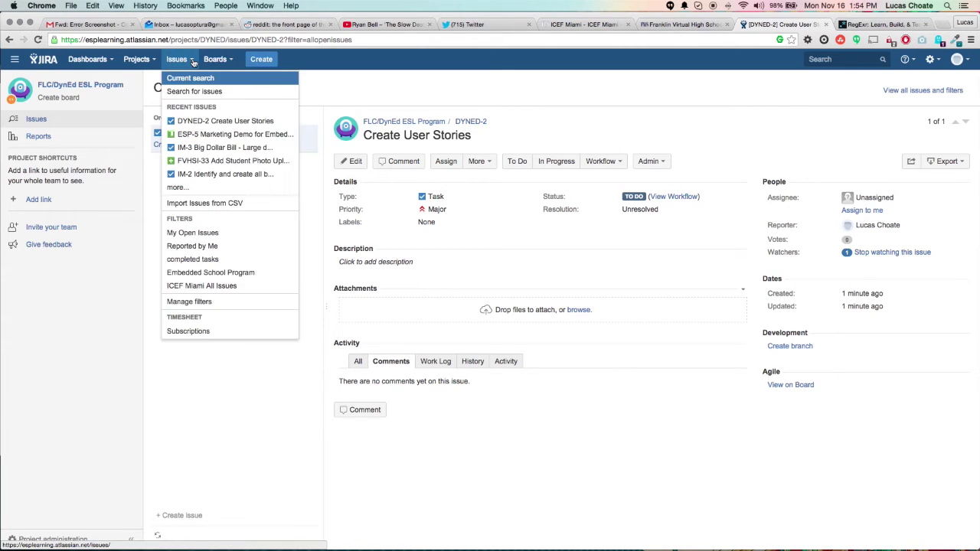
Step: Filter issue search to FLC/DynEd ESL Program with statuses In Progress, To Do and In Review
click(196, 91)
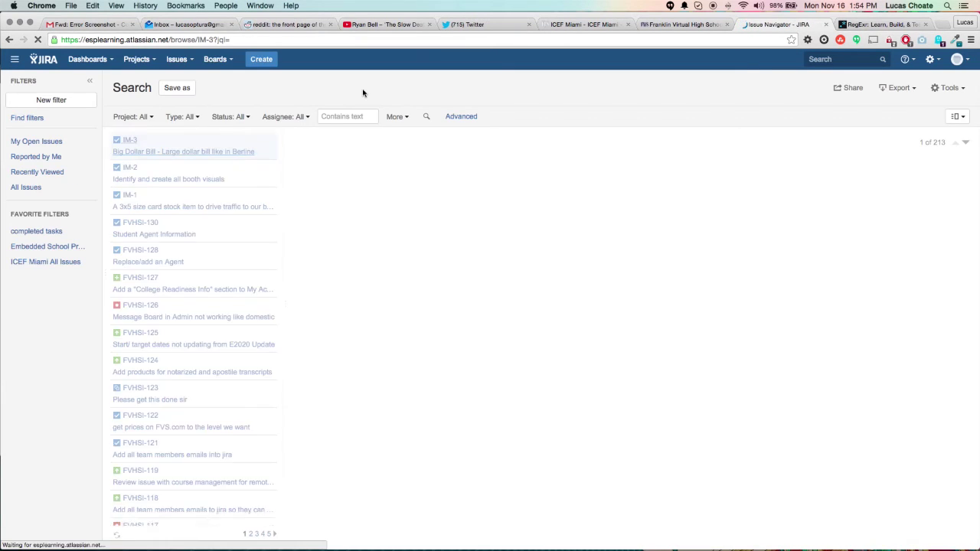
click(134, 117)
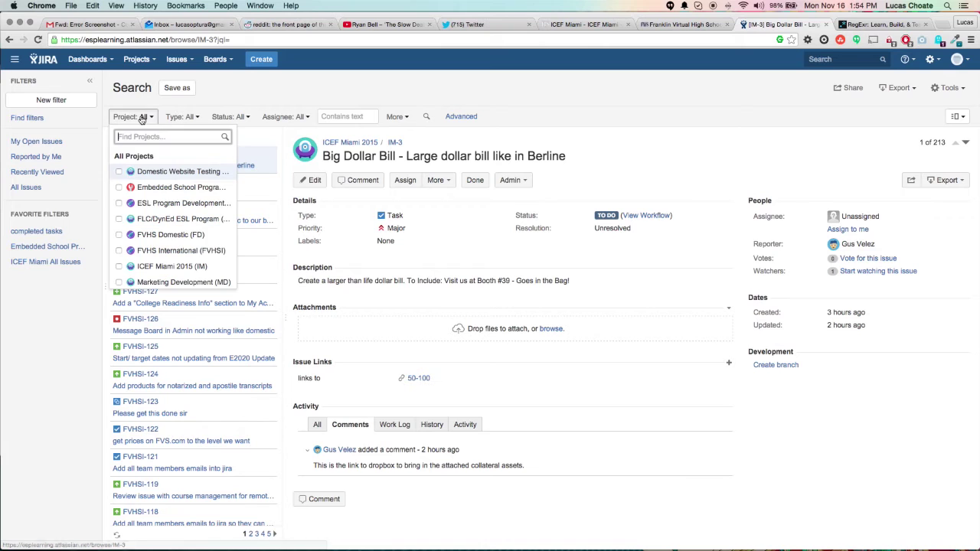
click(120, 220)
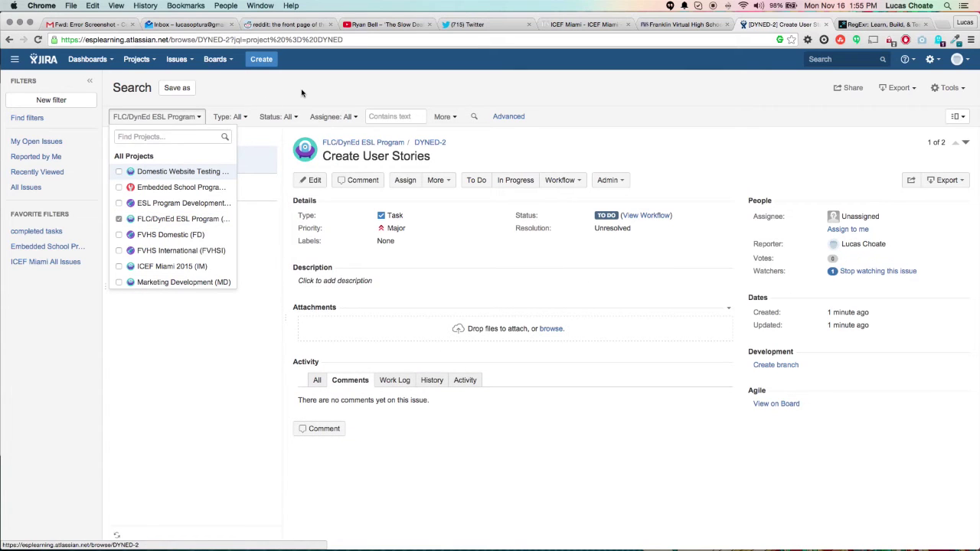
click(288, 119)
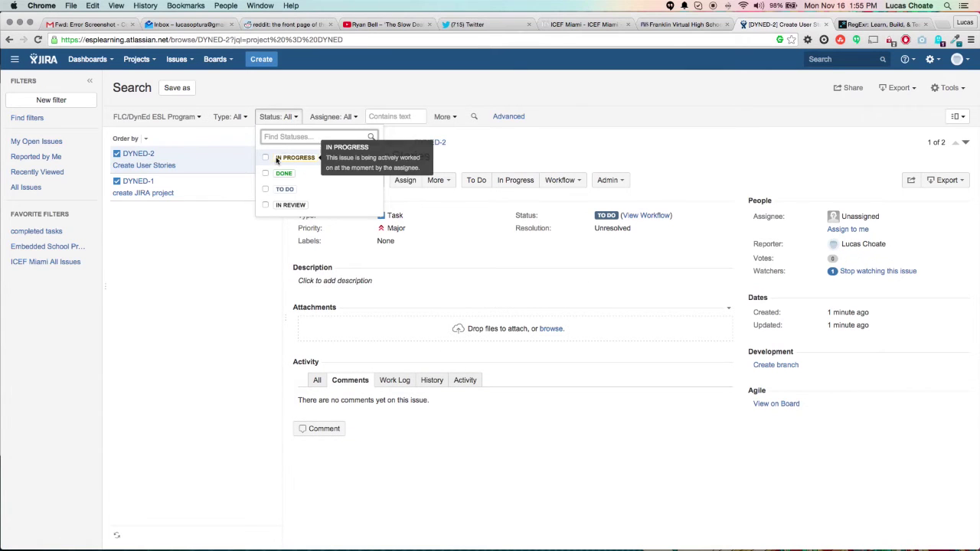
click(266, 160)
click(265, 189)
click(266, 205)
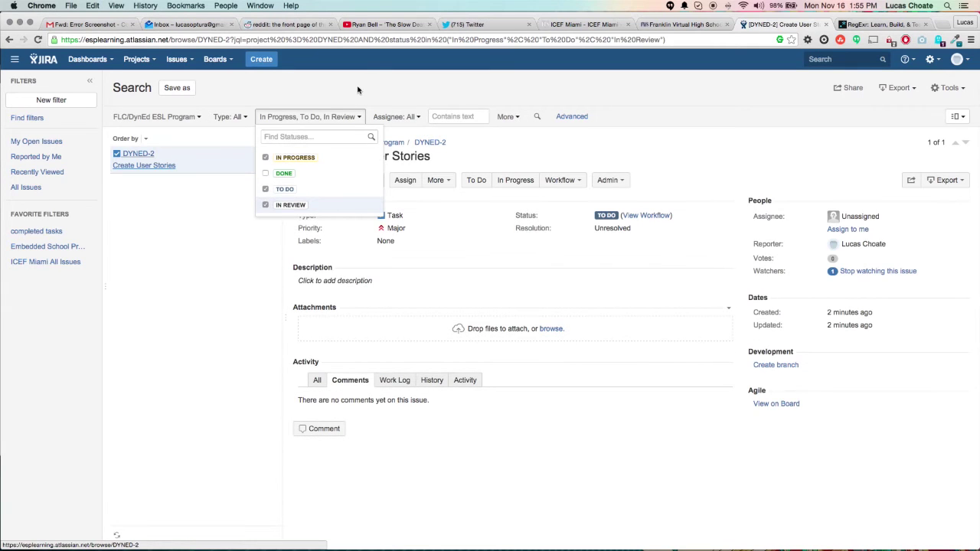
click(234, 120)
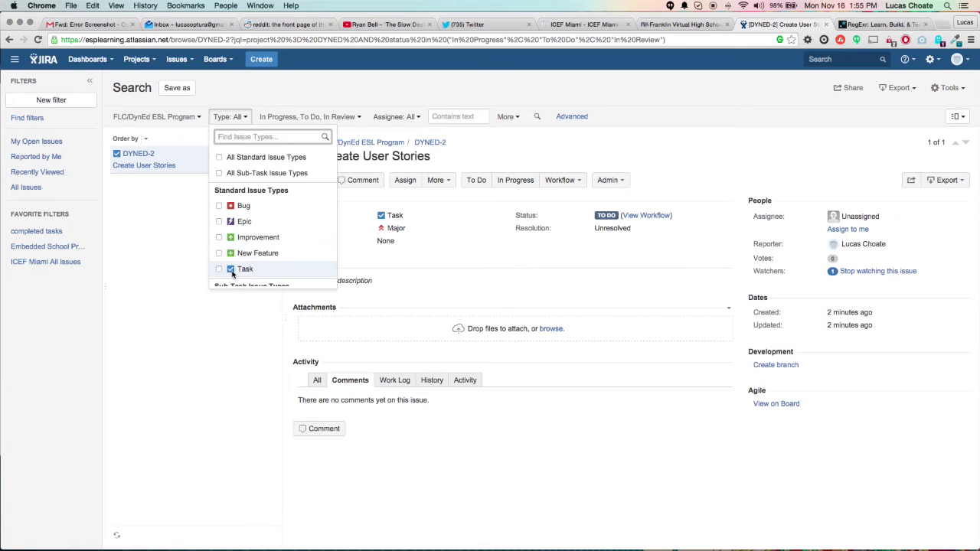
scroll(262, 263, down, 2)
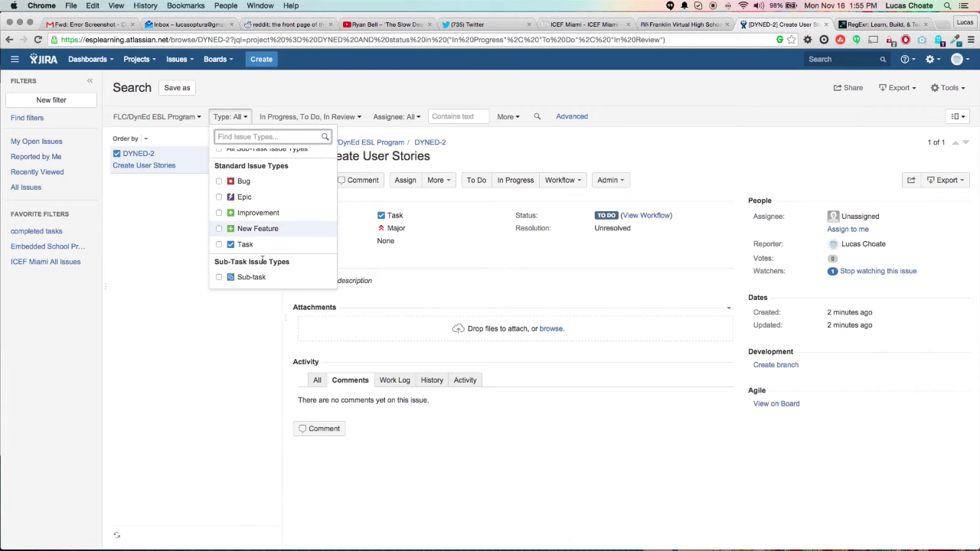
scroll(262, 263, up, 2)
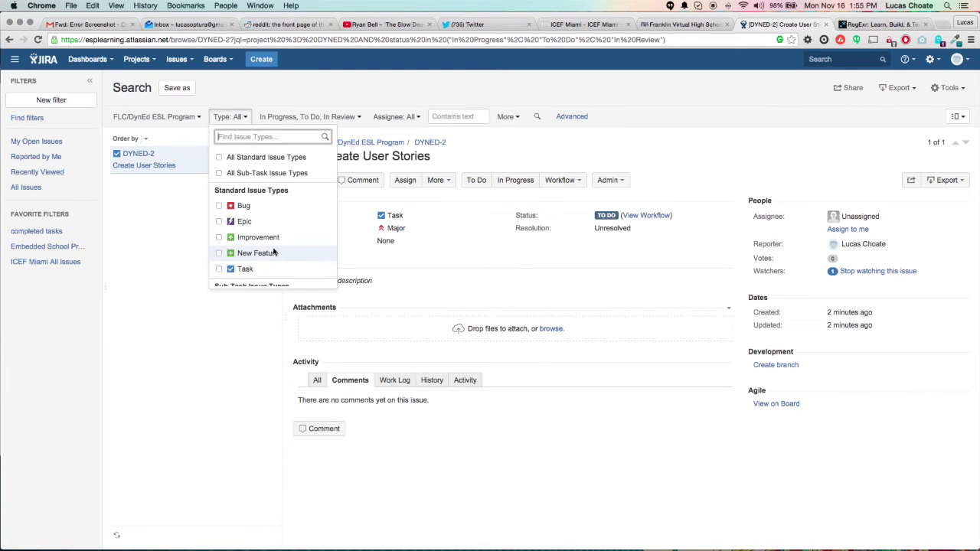
click(418, 118)
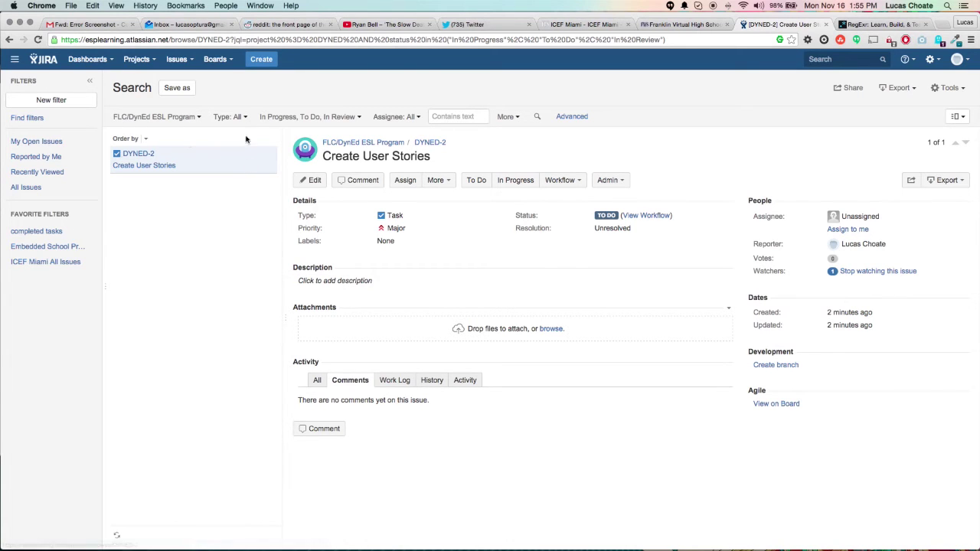
Step: Save the current search as the filter 'FLC/DynEd General Filter'
click(182, 92)
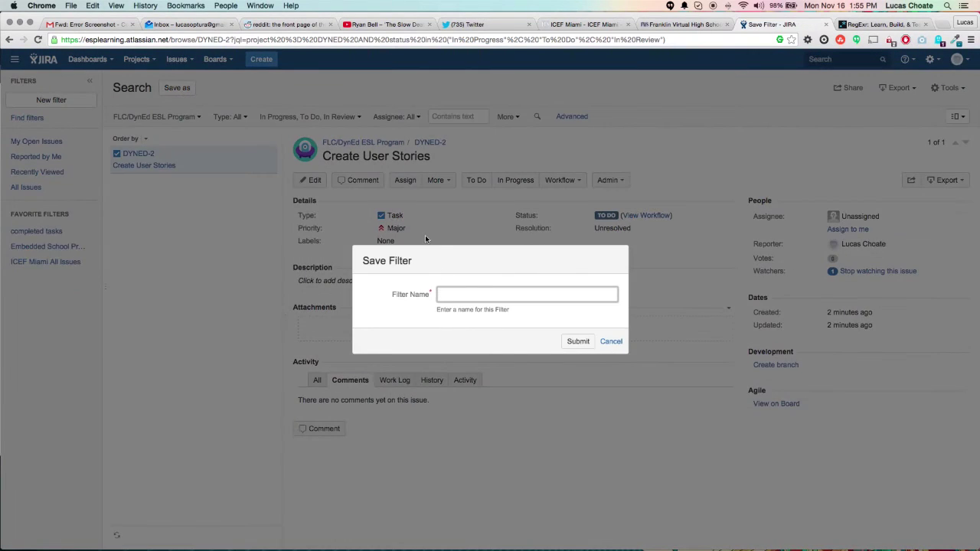
click(483, 294)
text(FLC/DynEd General Filter)
click(576, 341)
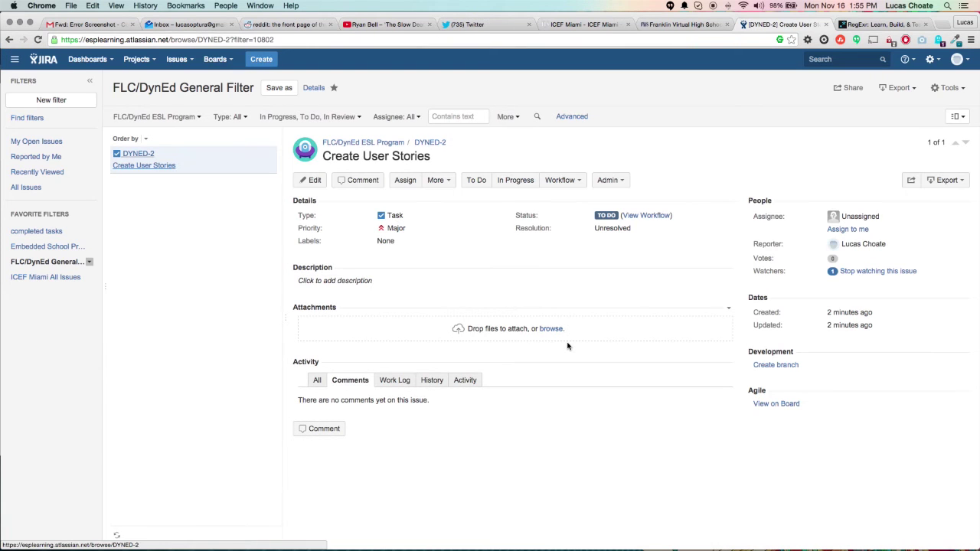
Step: Open the filter's details and go to editing its permissions
click(846, 91)
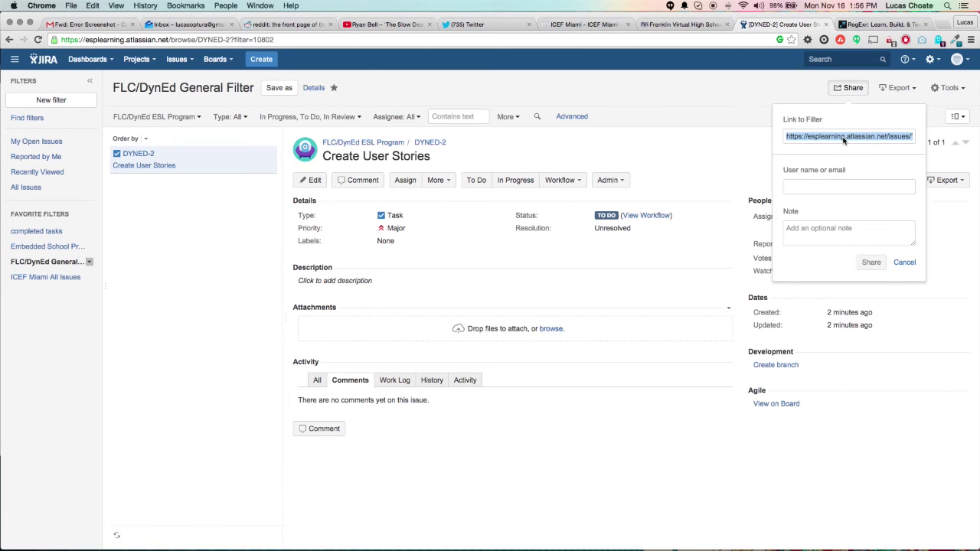
click(524, 87)
click(312, 89)
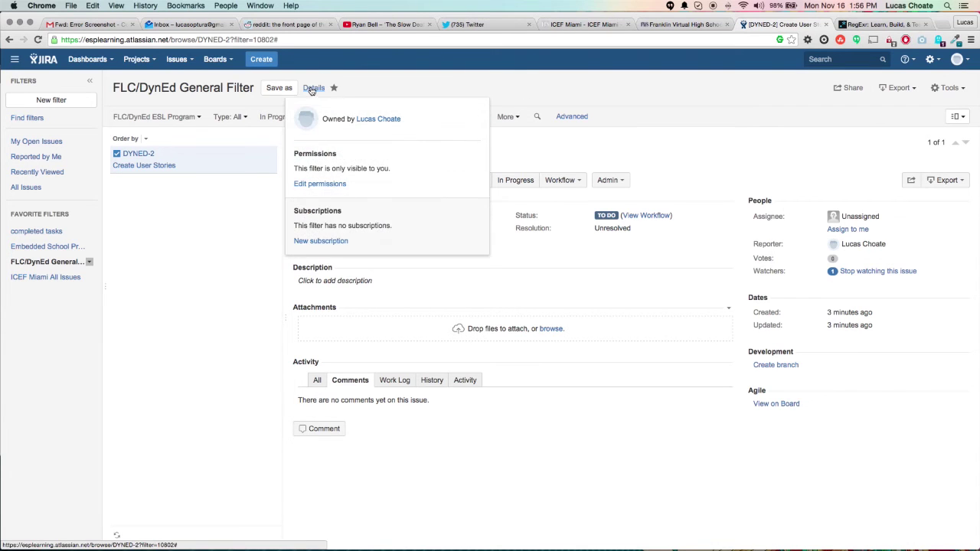
click(324, 189)
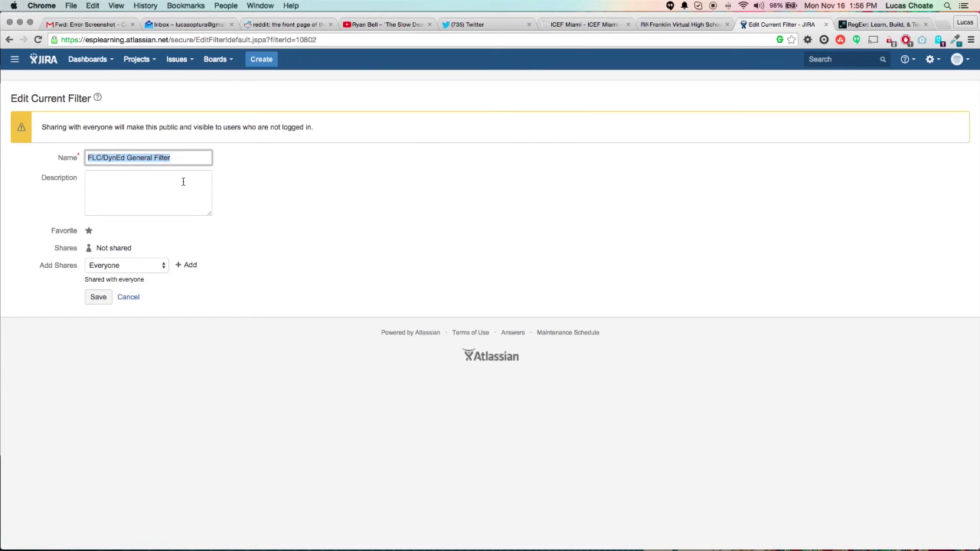
Step: Add a Project share for FLC/DynEd ESL Program to the filter and save it
click(142, 268)
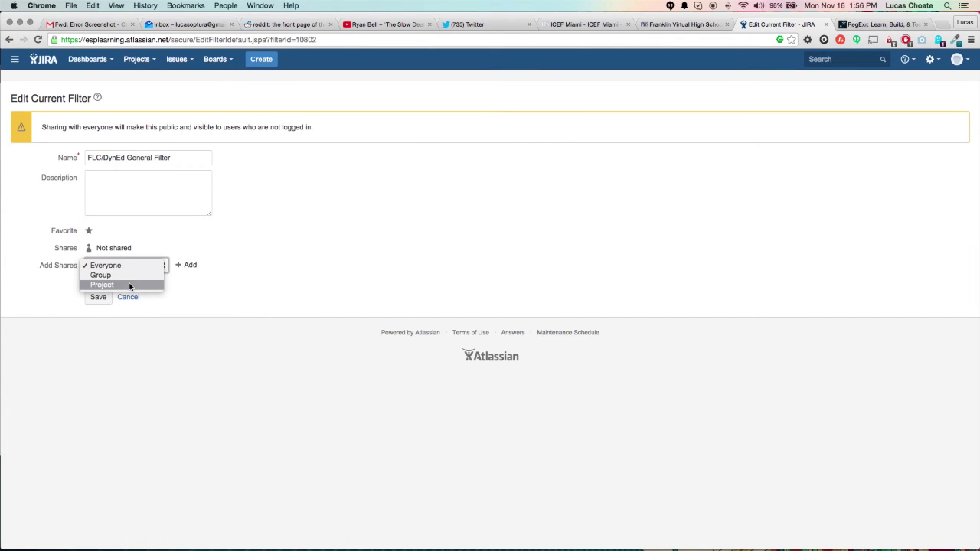
click(138, 284)
click(145, 231)
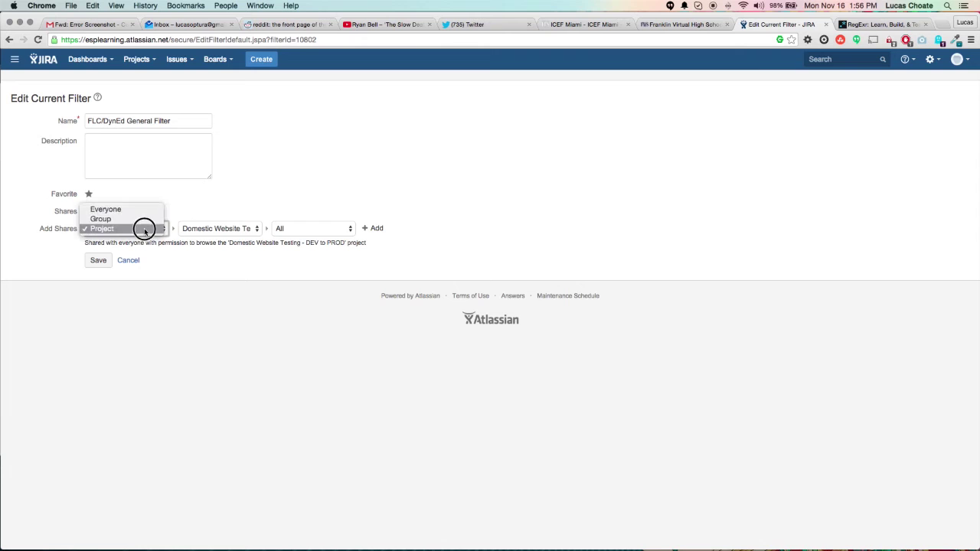
click(232, 192)
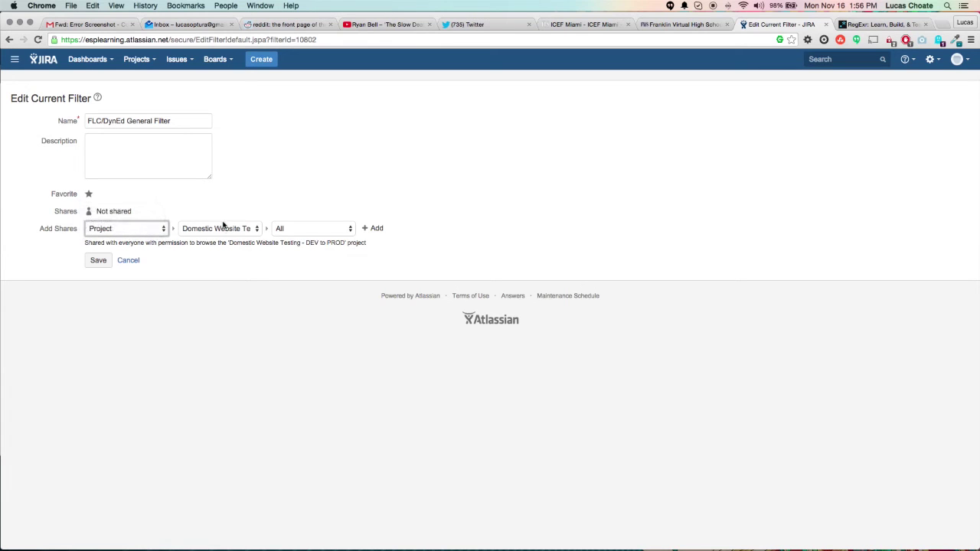
click(223, 228)
click(224, 261)
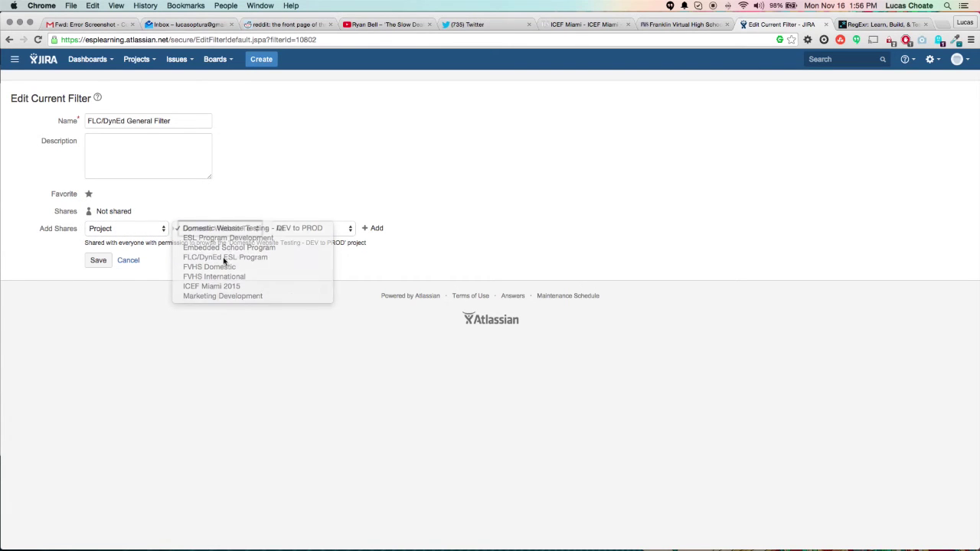
click(374, 230)
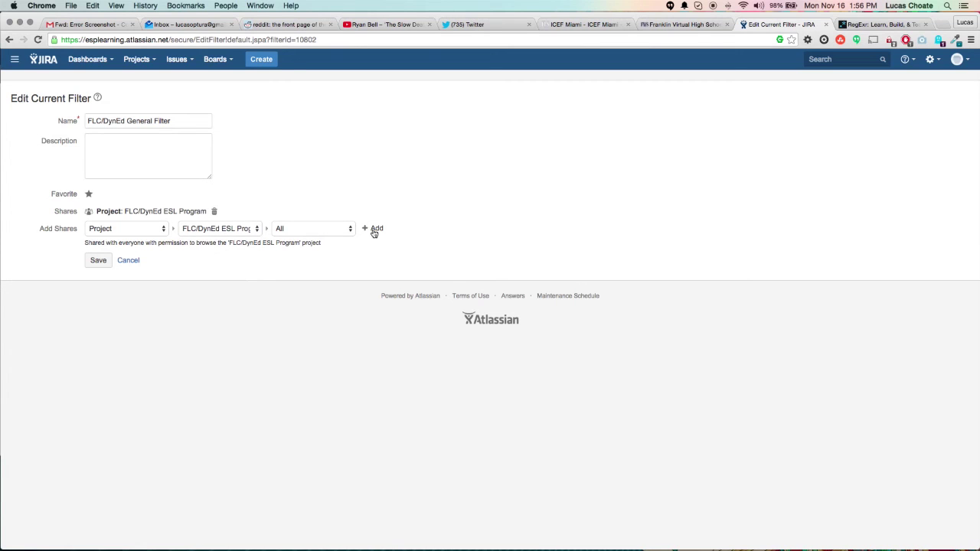
click(93, 262)
click(98, 260)
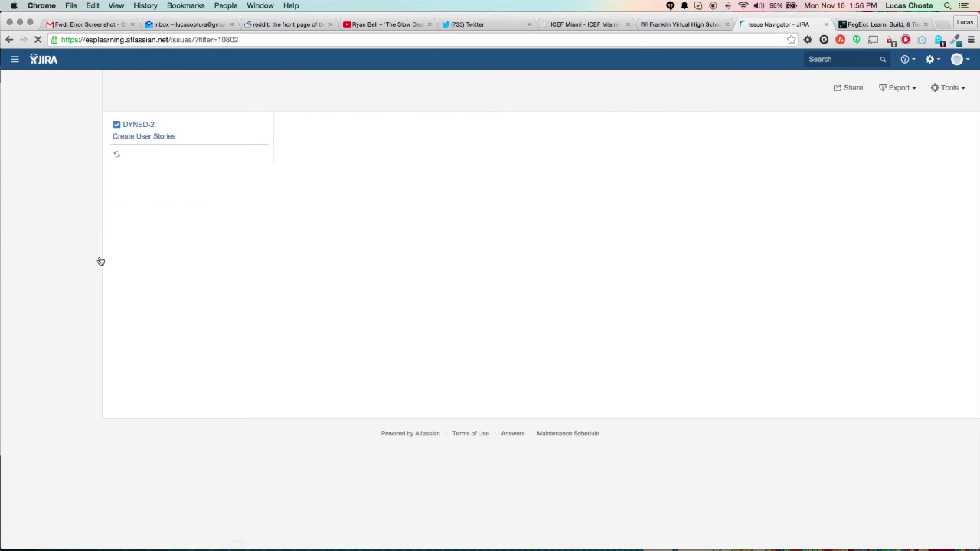
click(590, 26)
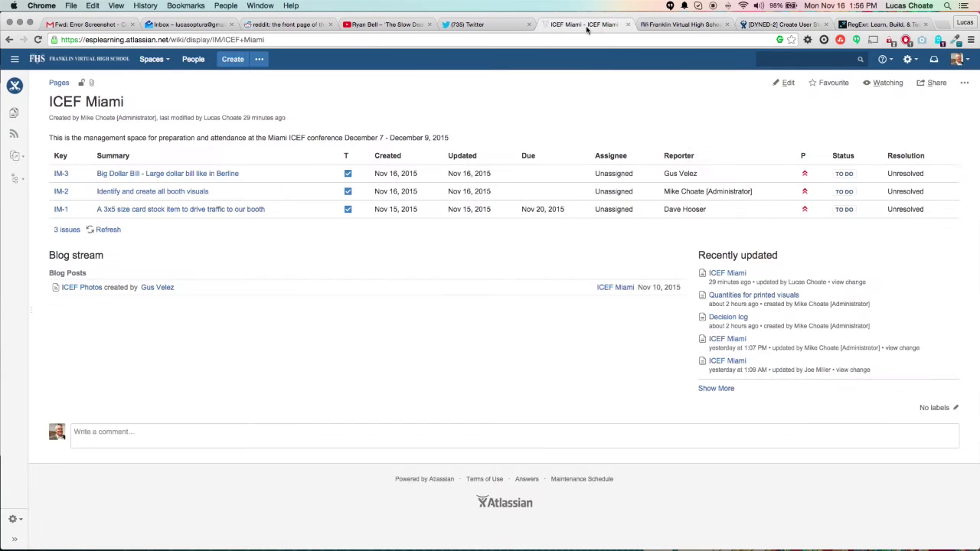
Step: From the dashboard, open the FLC/DynEd ESL Program home page in the editor
click(84, 61)
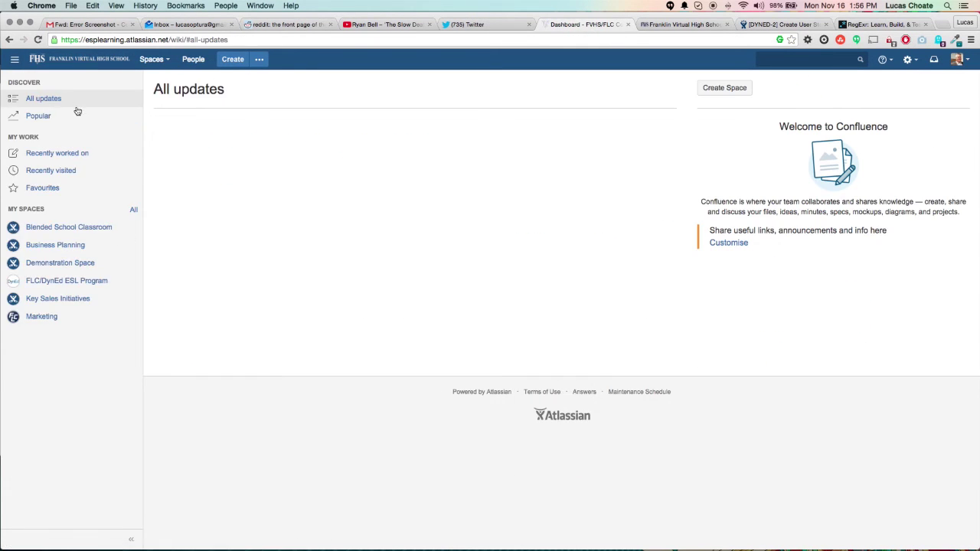
click(58, 288)
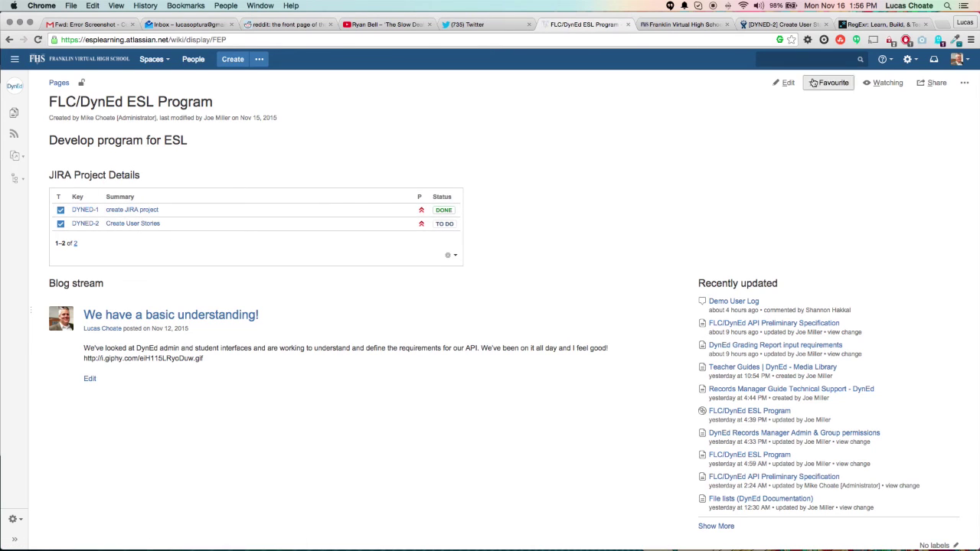
click(787, 85)
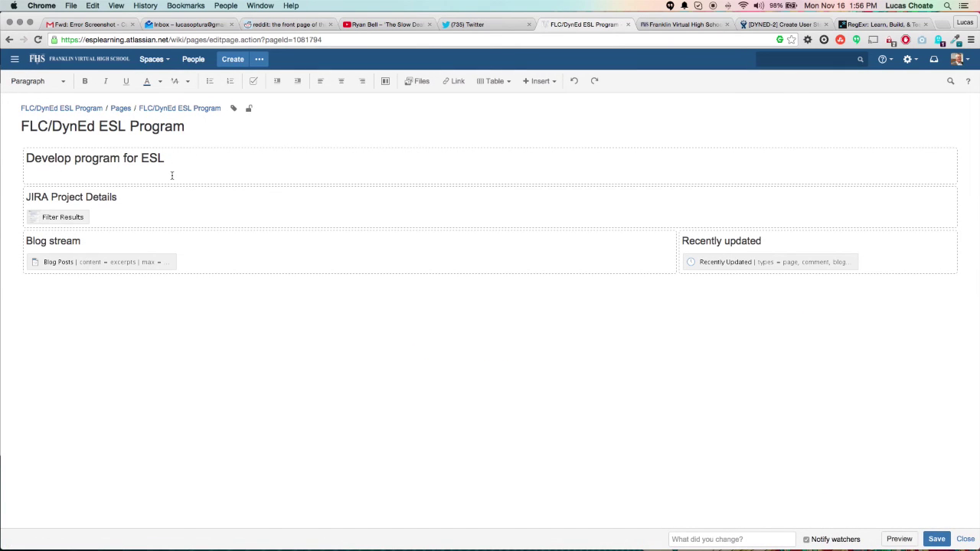
Step: Correct the heading to 'Development program for ESL'
click(69, 160)
text(ment)
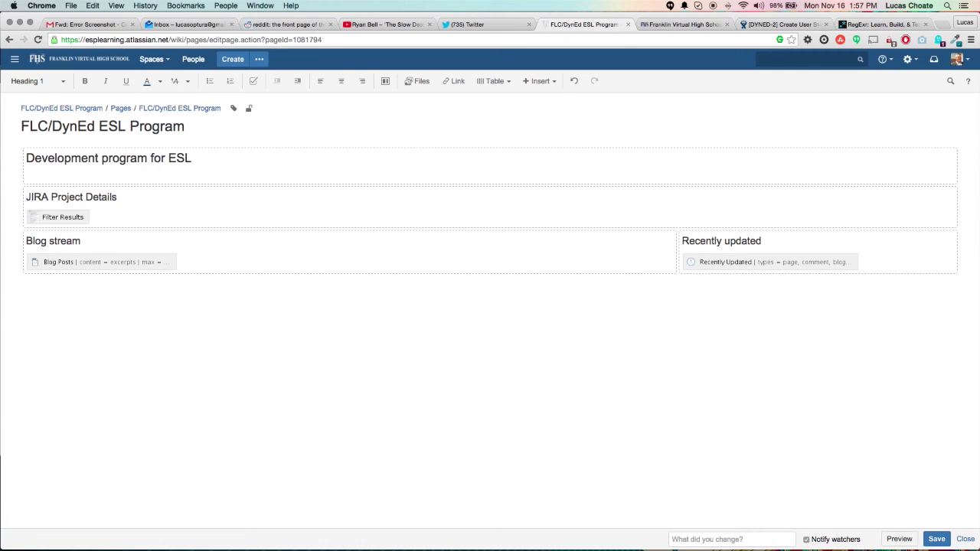
click(67, 179)
Step: Insert the filter=10802 JIRA issues table below the heading, then delete it again
click(540, 81)
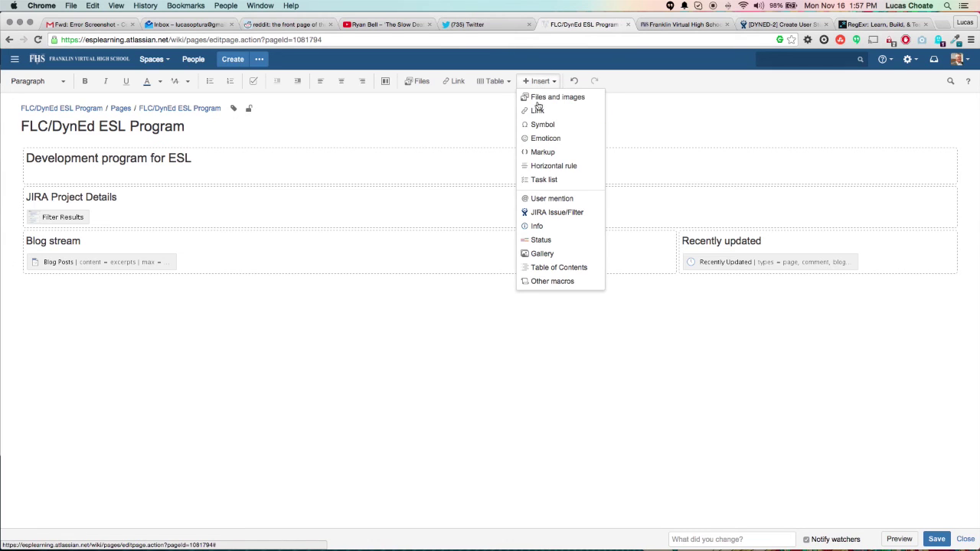
click(552, 213)
text(filter=10802)
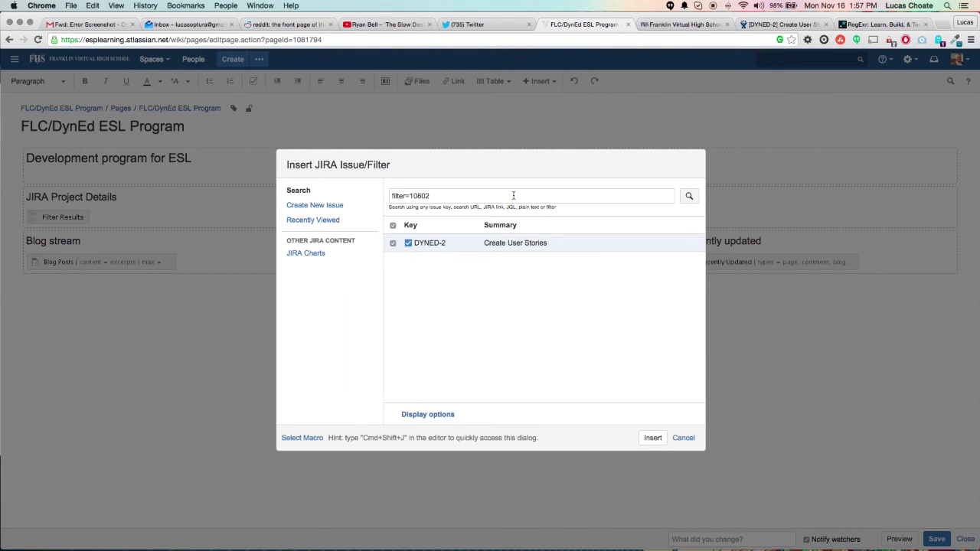
click(652, 438)
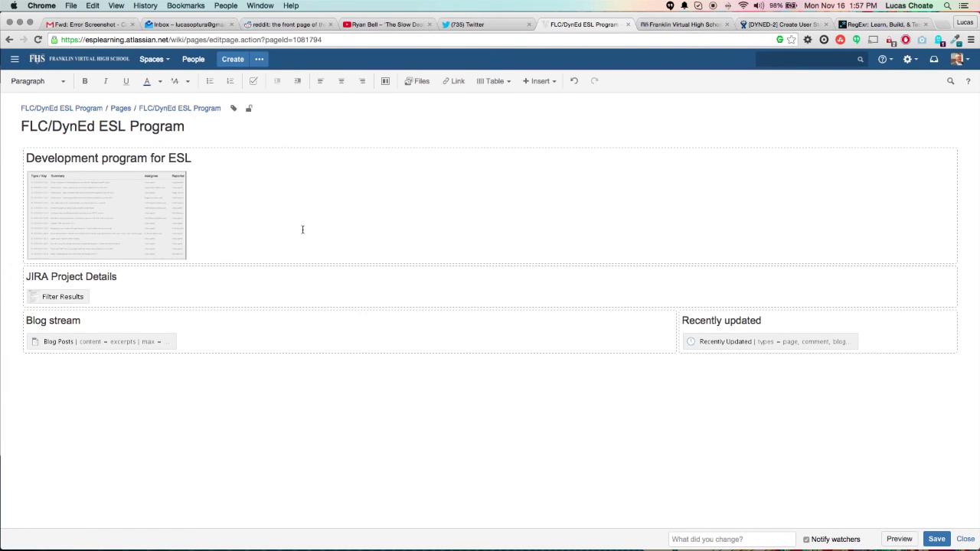
click(153, 207)
key(Delete)
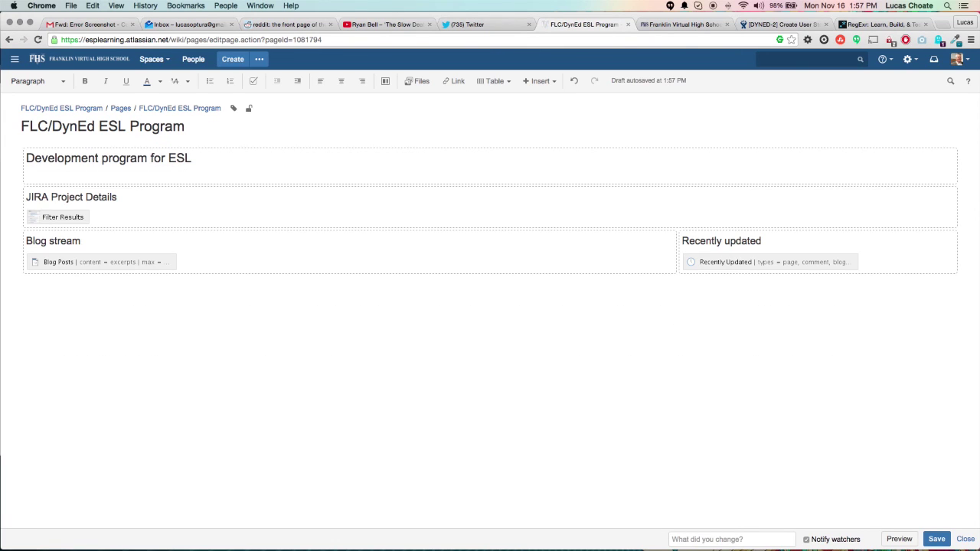
Step: Embed the filter=10802 JIRA table showing DYNED-2 using the macro browser's JIRA macro
text({)
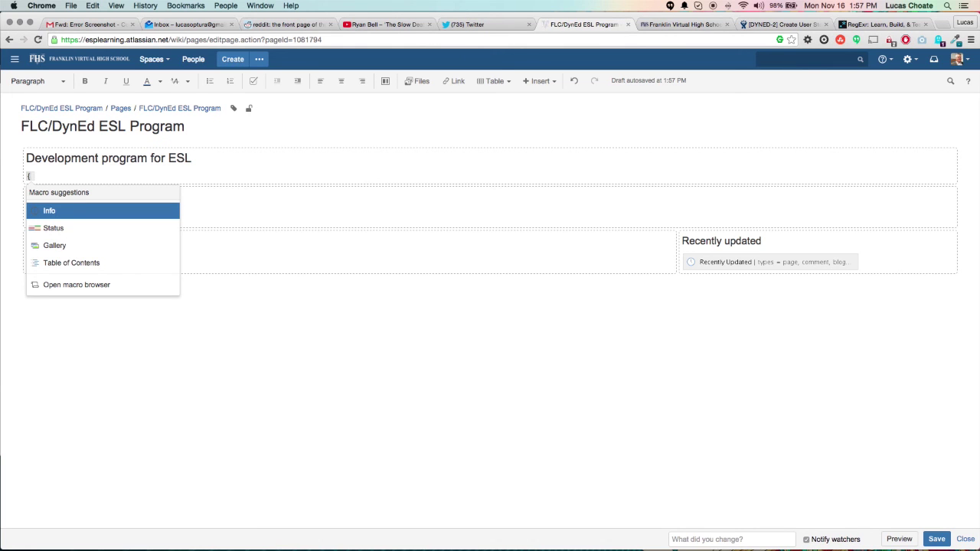
key(Down)
key(Down)
key(Down)
key(Down)
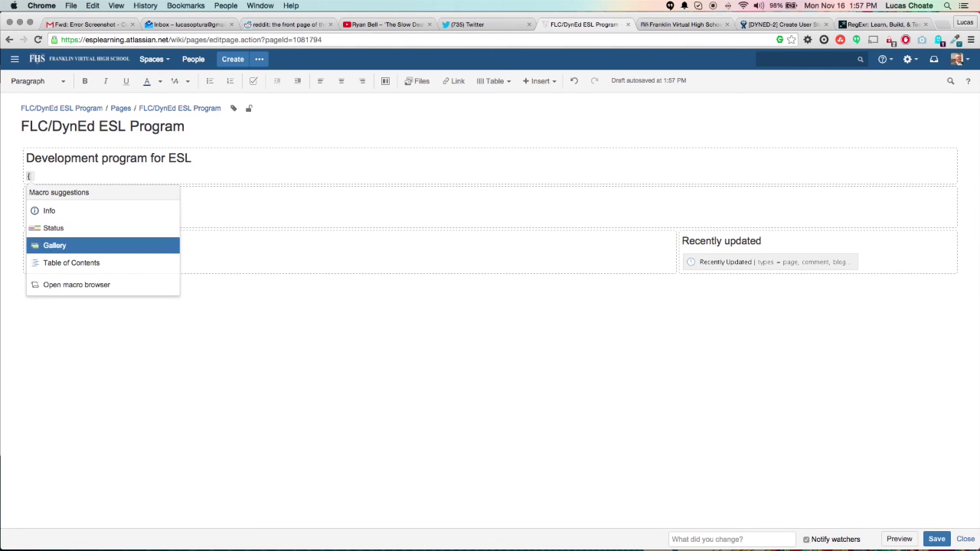
key(Return)
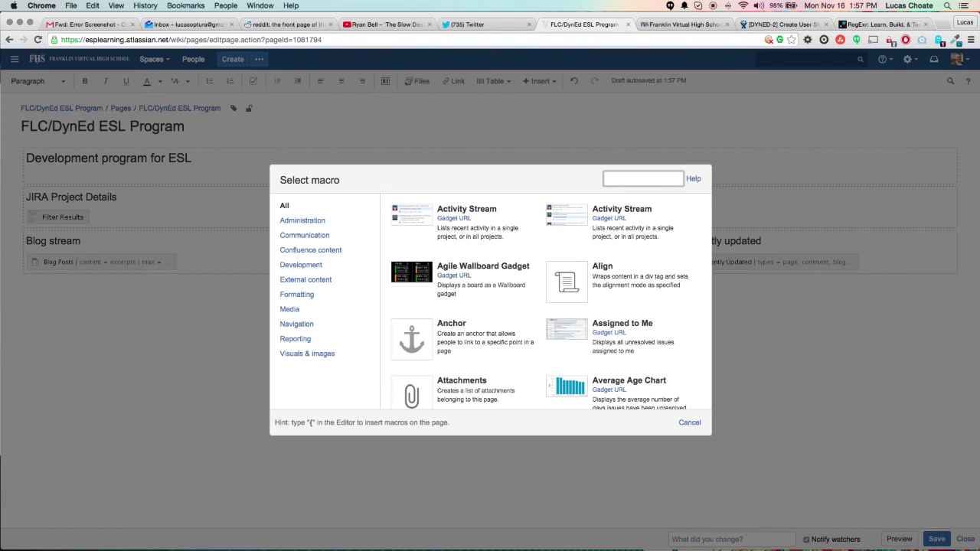
text(jira)
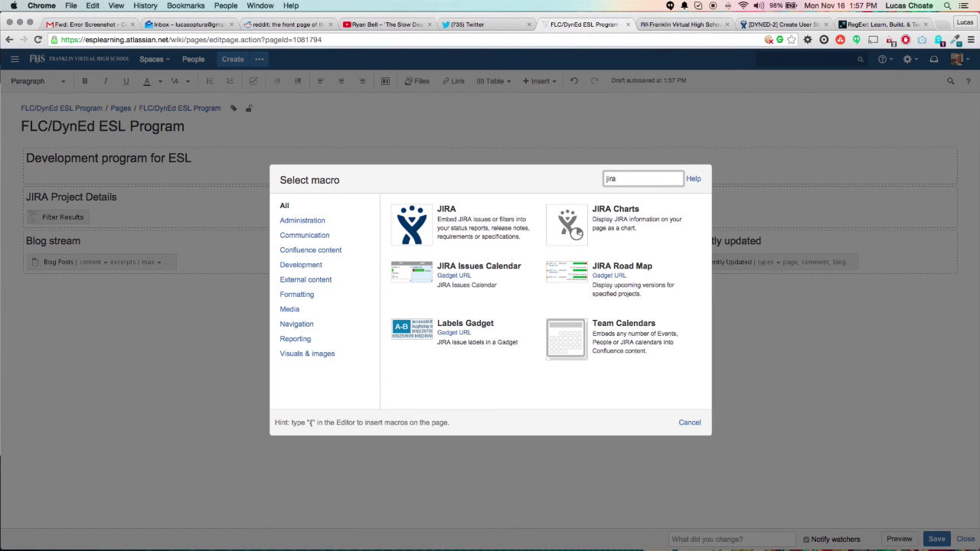
click(482, 217)
text(https://esplearning.atlassian.net/issues/?filter=10802)
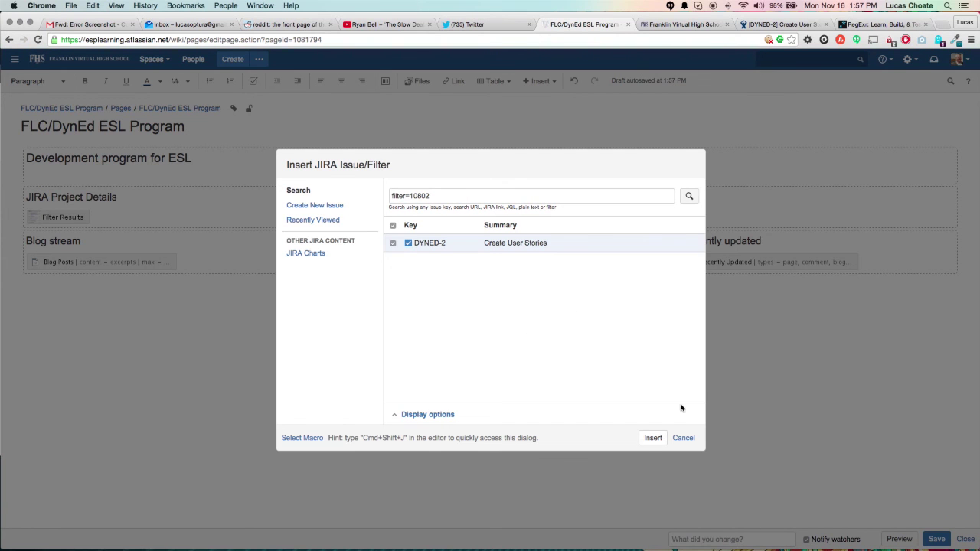
click(652, 438)
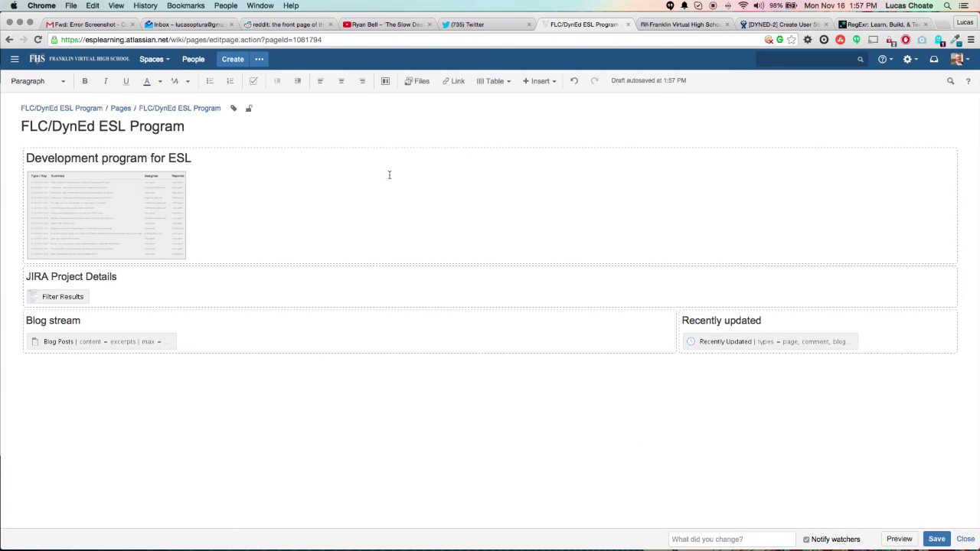
Step: Save the page with change note 'Added Issue Filter' and watcher notification off
click(806, 541)
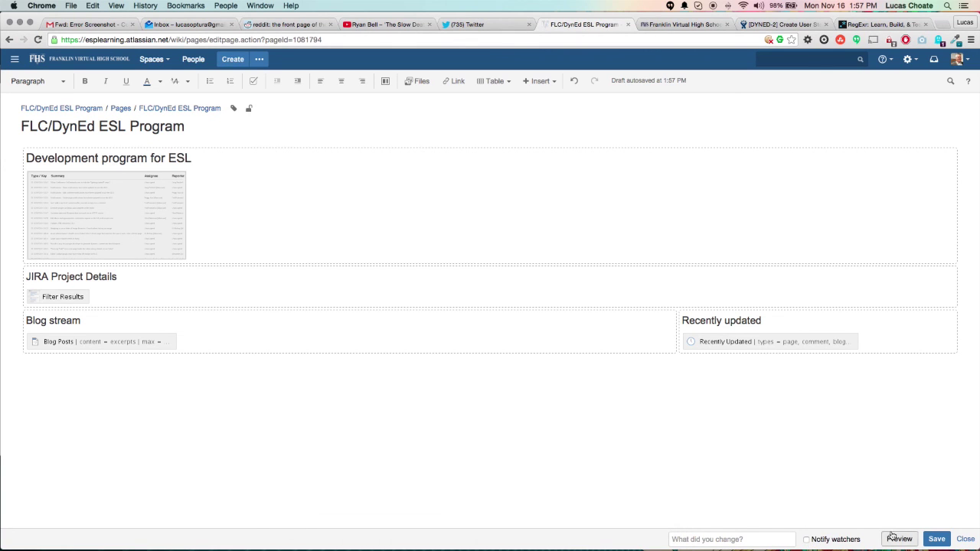
click(736, 539)
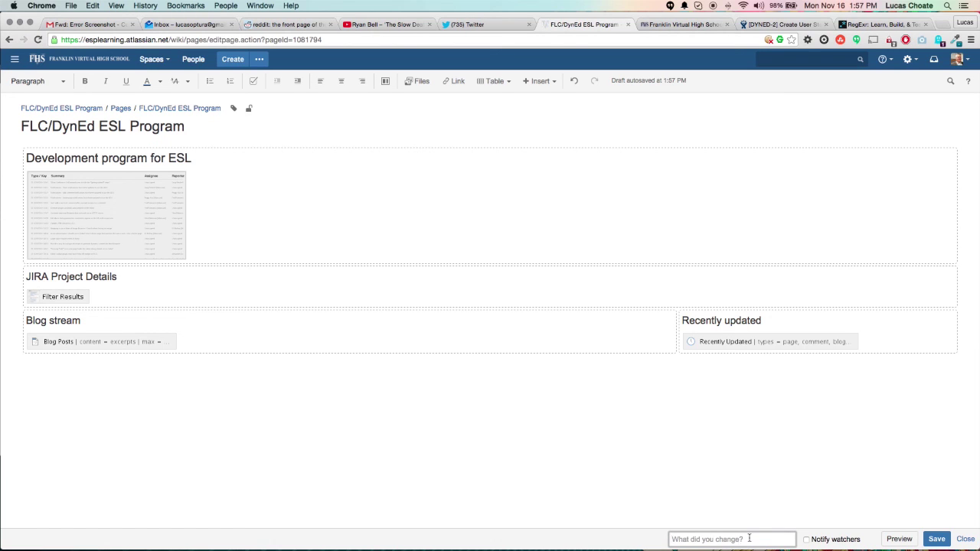
text(Added)
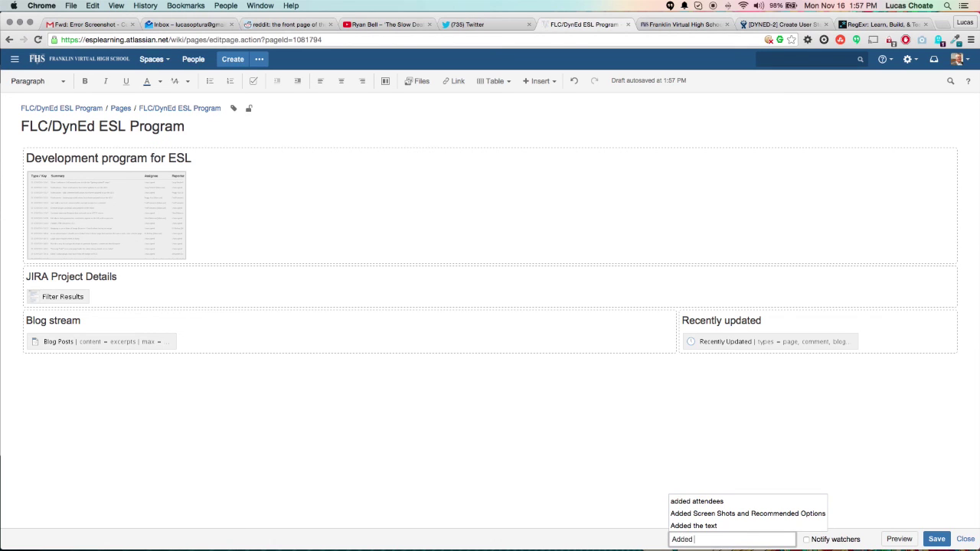
text( Issue Filter)
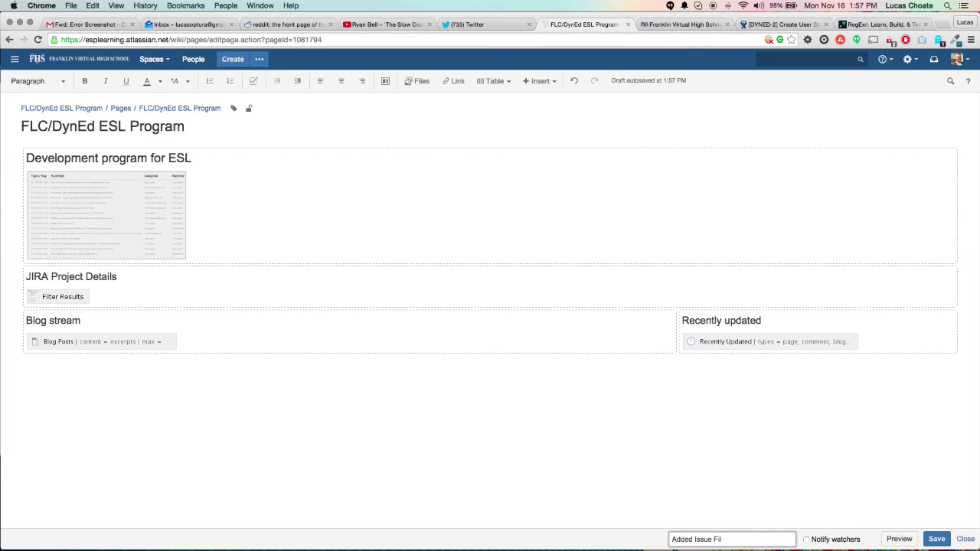
click(937, 538)
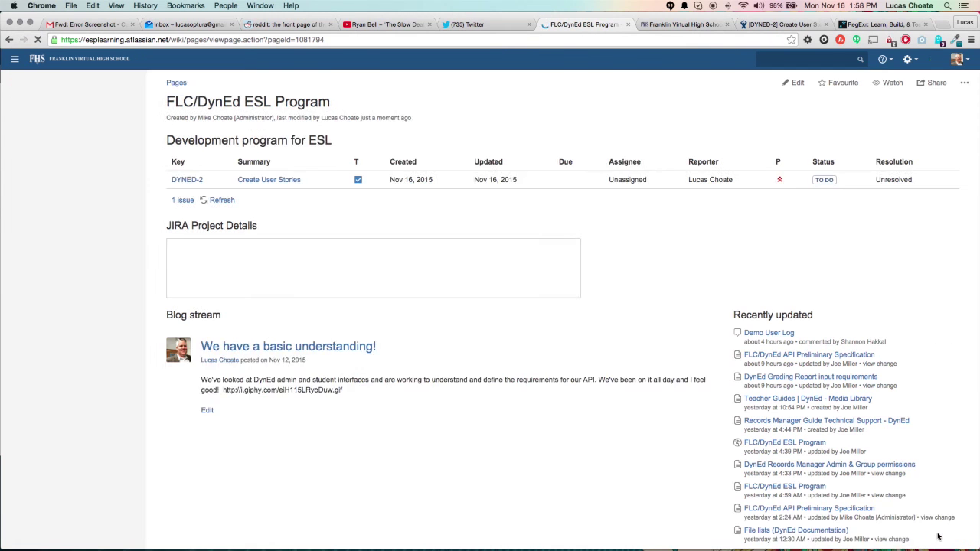